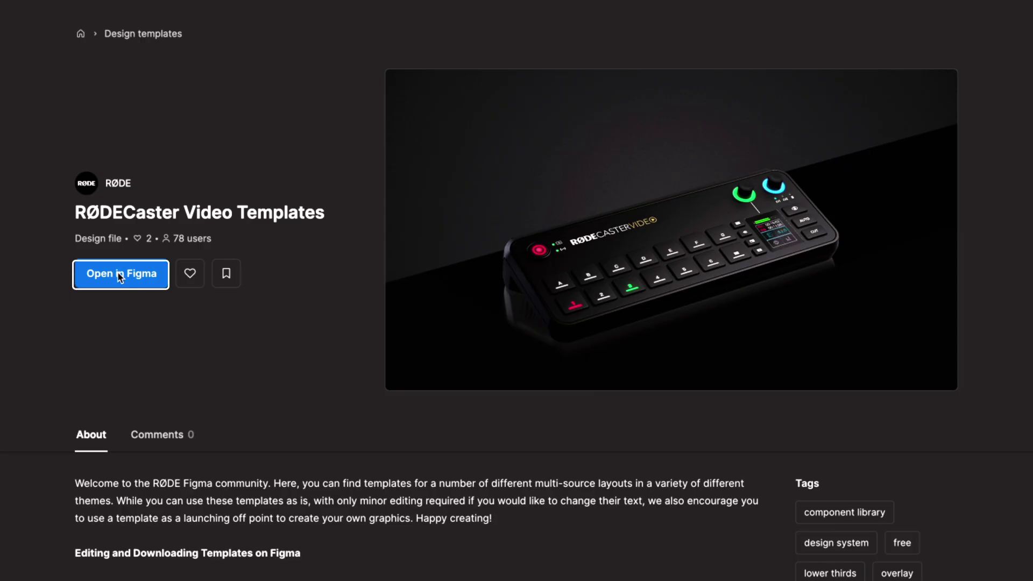
# Open the RØDECaster Video Templates file in Figma and go to the Blue Corporate page.
pyautogui.click(120, 274)
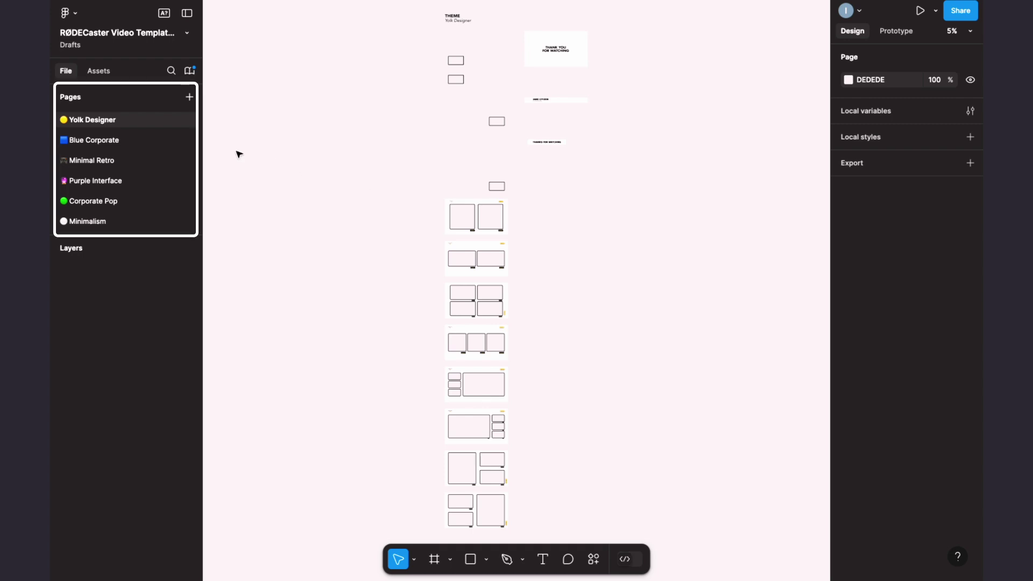
pyautogui.click(139, 141)
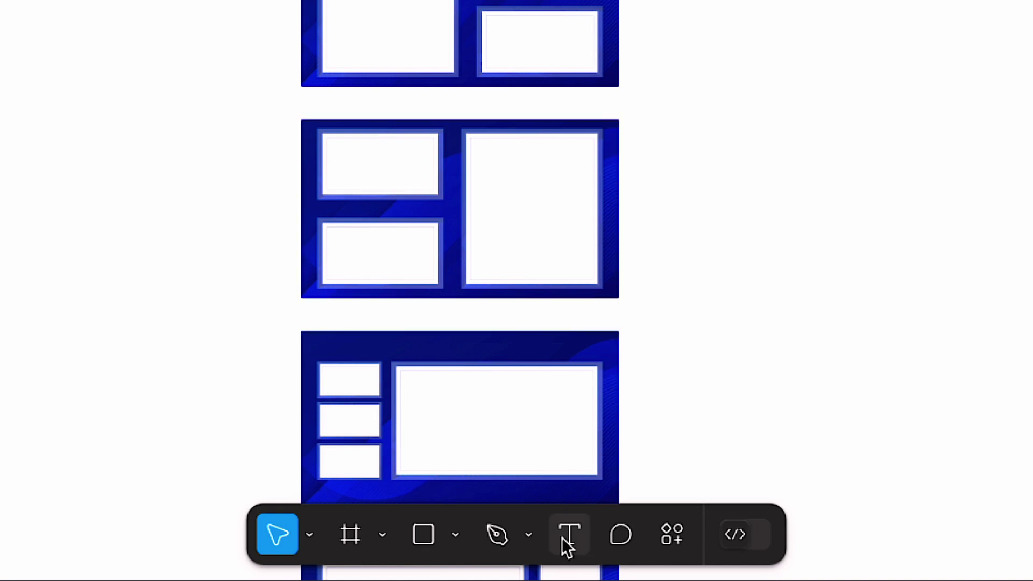
# Replace the JANE CITIZEN placeholder on the blue lower-third with the presenter's name.
pyautogui.click(562, 537)
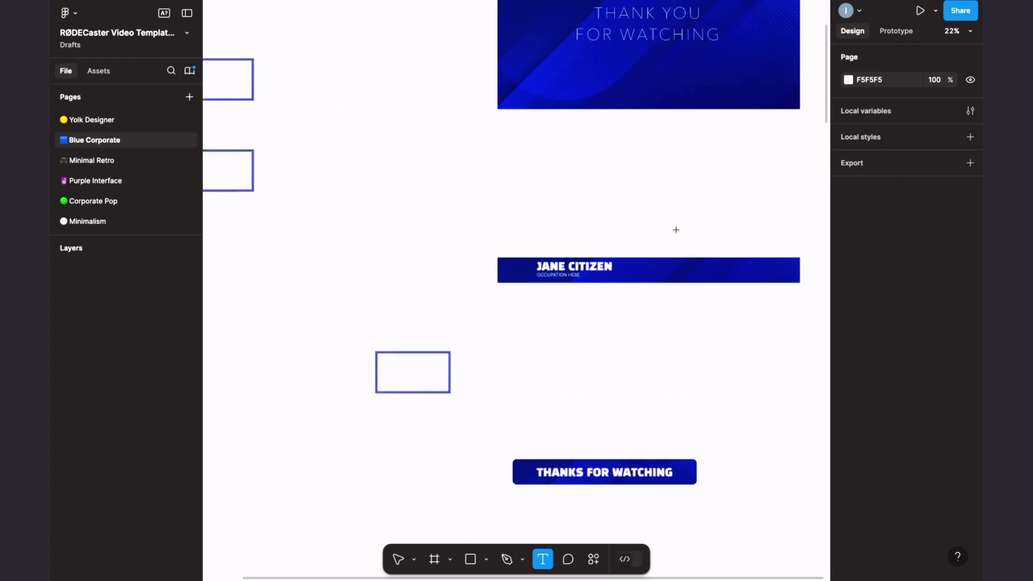
pyautogui.scroll(5, 676, 228)
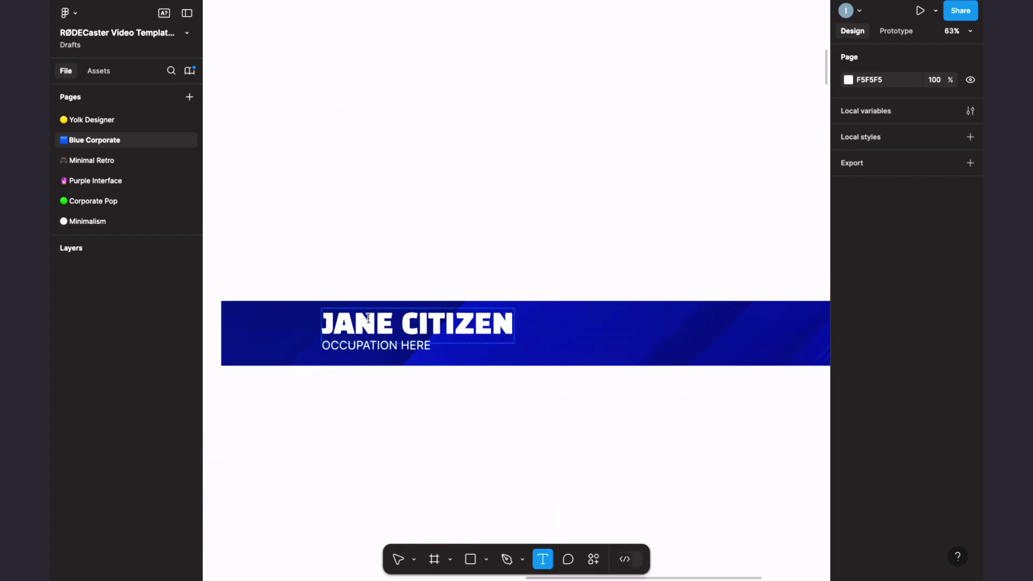
pyautogui.scroll(-3, 368, 318)
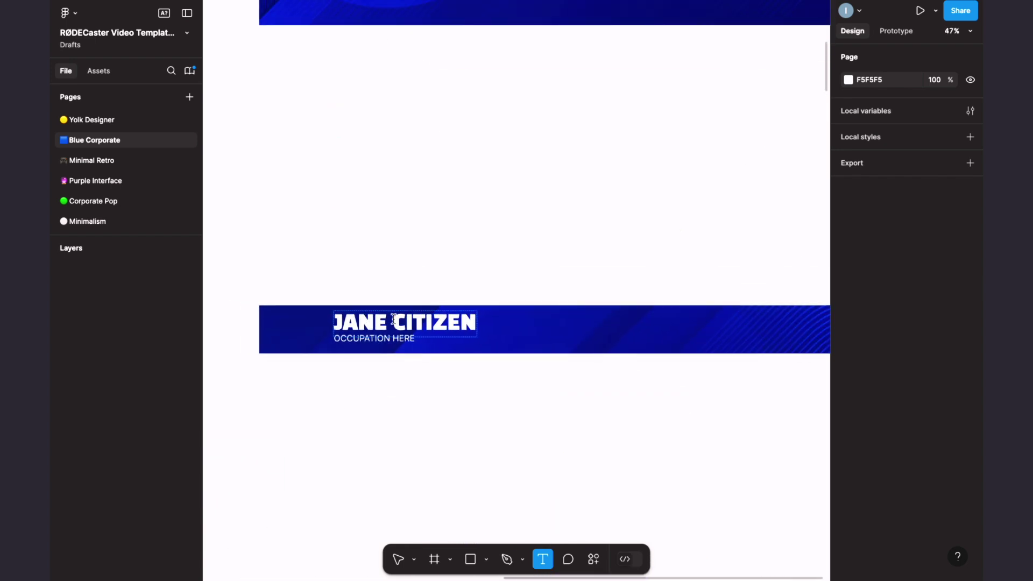
pyautogui.click(394, 320)
pyautogui.hotkey('ctrl', 'a')
pyautogui.write('St')
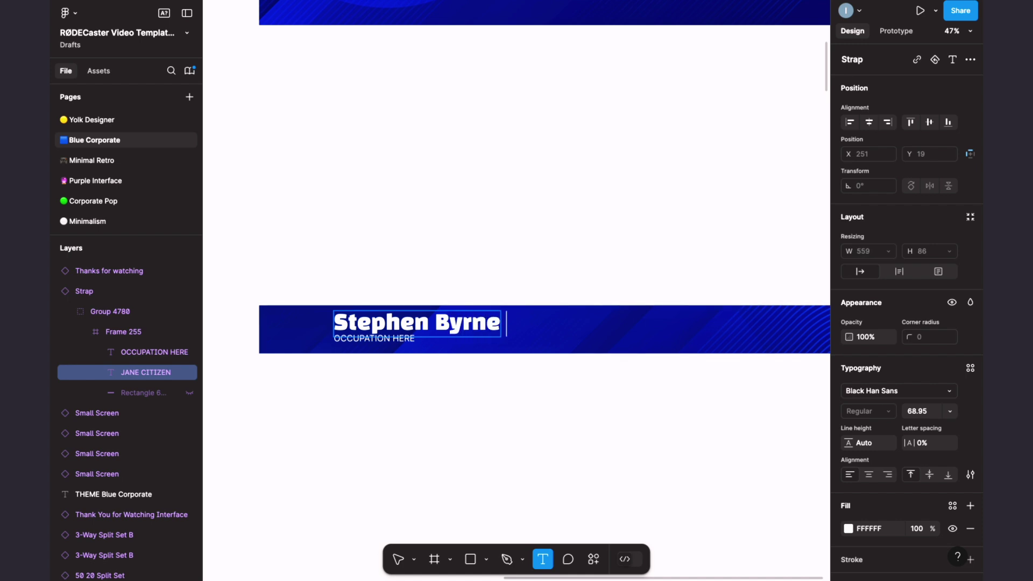
pyautogui.click(386, 346)
# Clear the OCCUPATION HERE placeholder text on the strap.
pyautogui.doubleClick(392, 342)
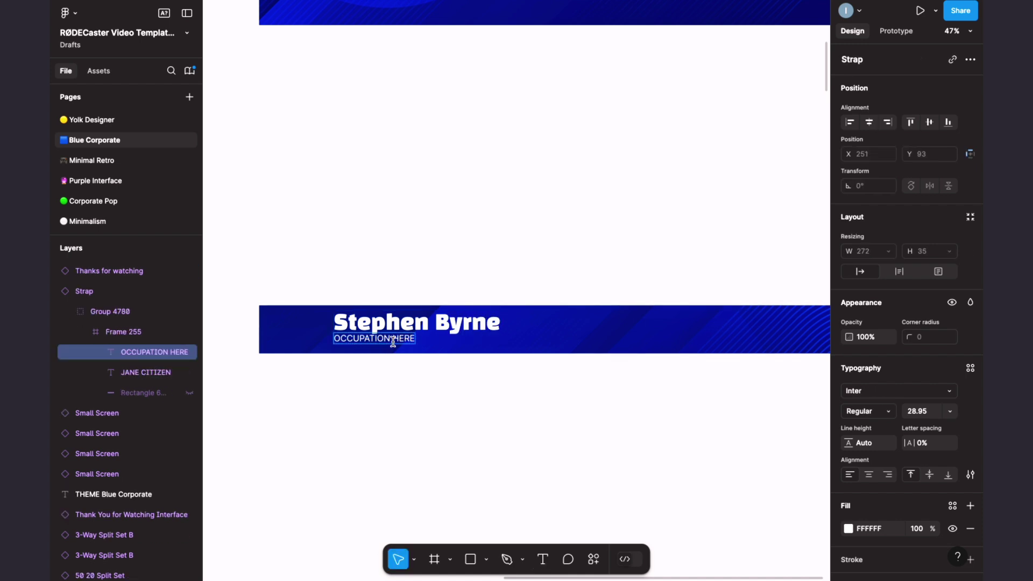
pyautogui.hotkey('ctrl', 'a')
pyautogui.press('BackSpace')
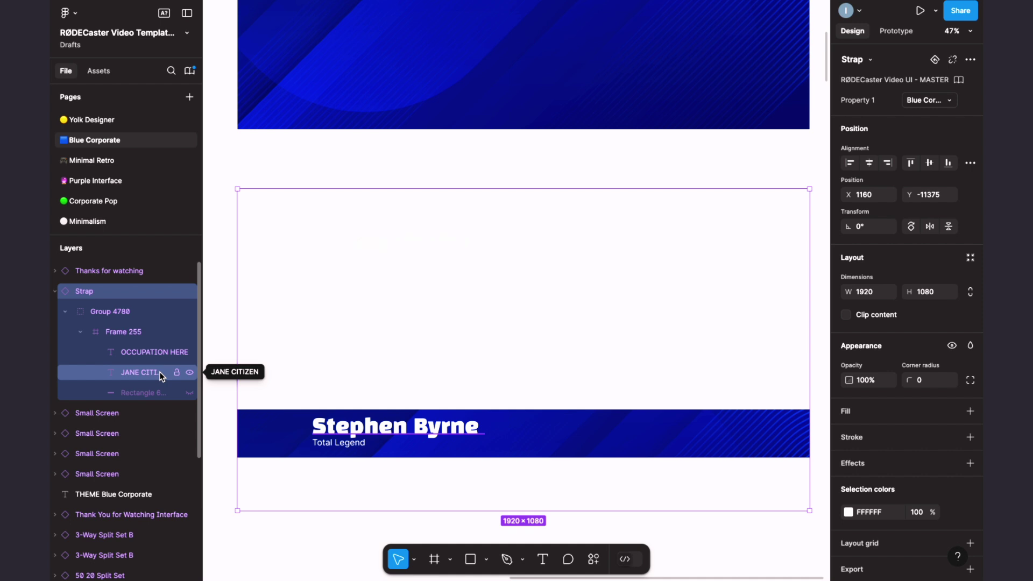
# Export only the 1920×1080 Strap frame as a 1x PNG image.
pyautogui.keyDown('super'); pyautogui.click(110, 454); pyautogui.keyUp('super')
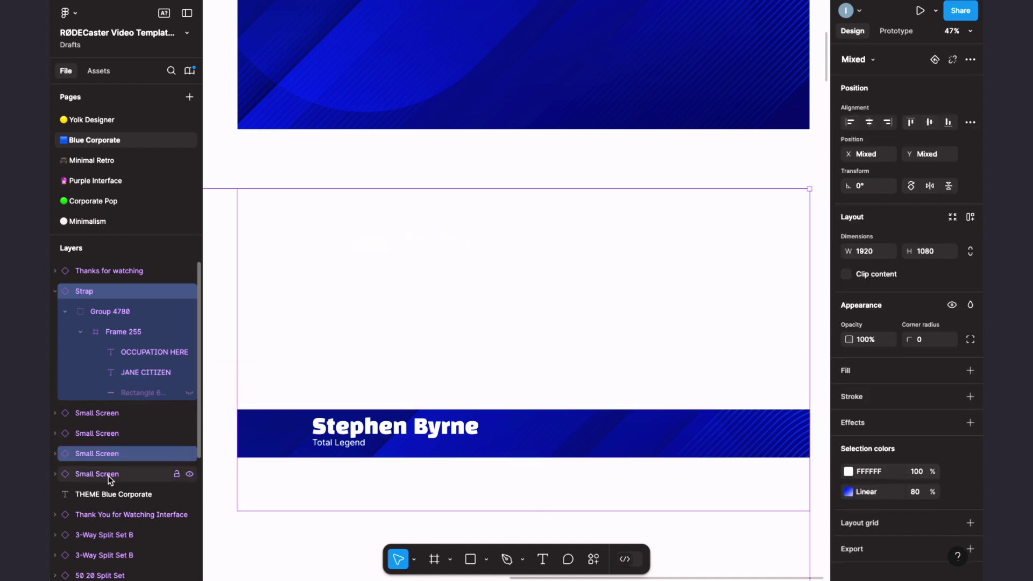
pyautogui.keyDown('super'); pyautogui.click(121, 454); pyautogui.keyUp('super')
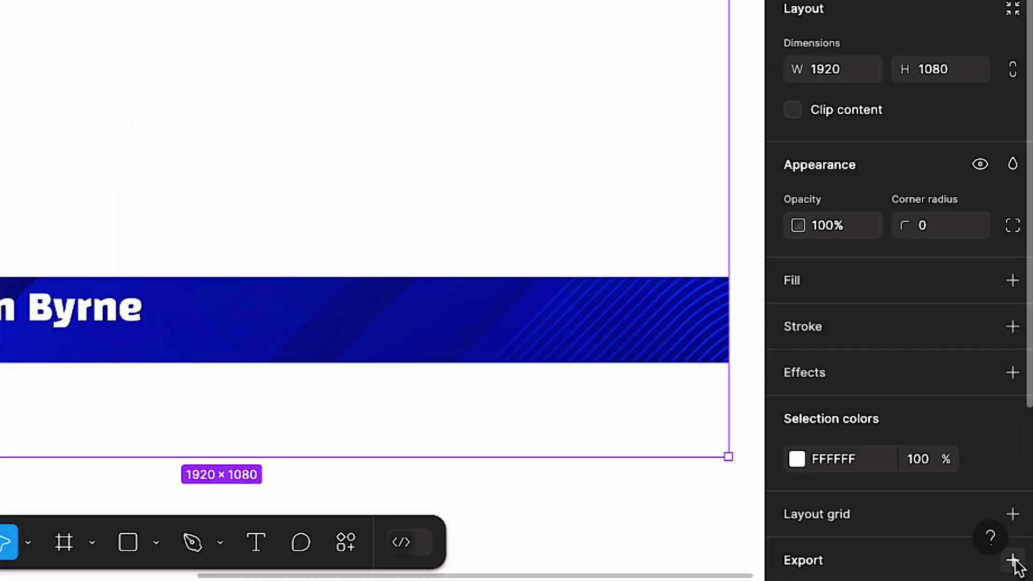
pyautogui.click(970, 569)
pyautogui.scroll(-3, 931, 498)
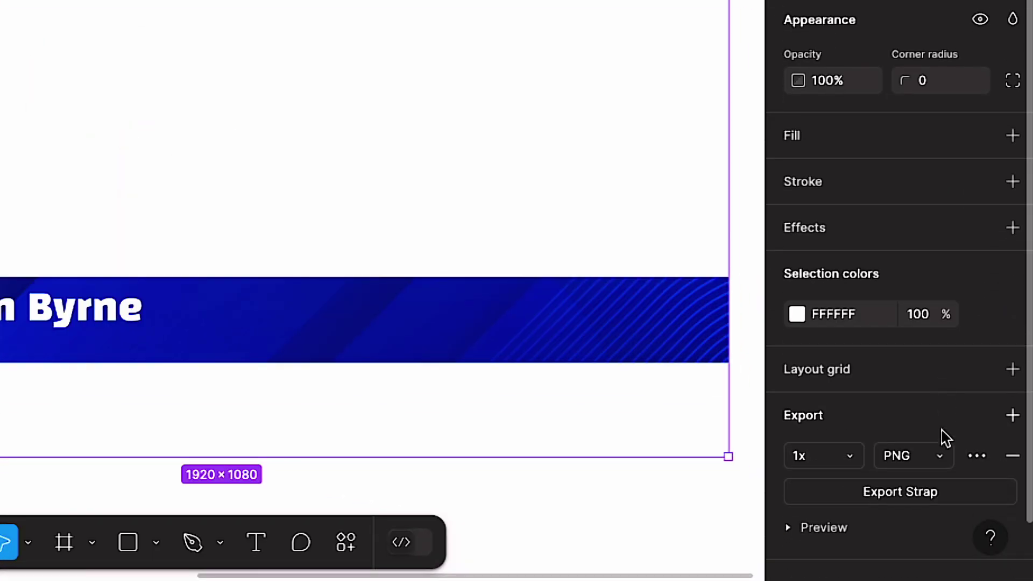
pyautogui.click(942, 461)
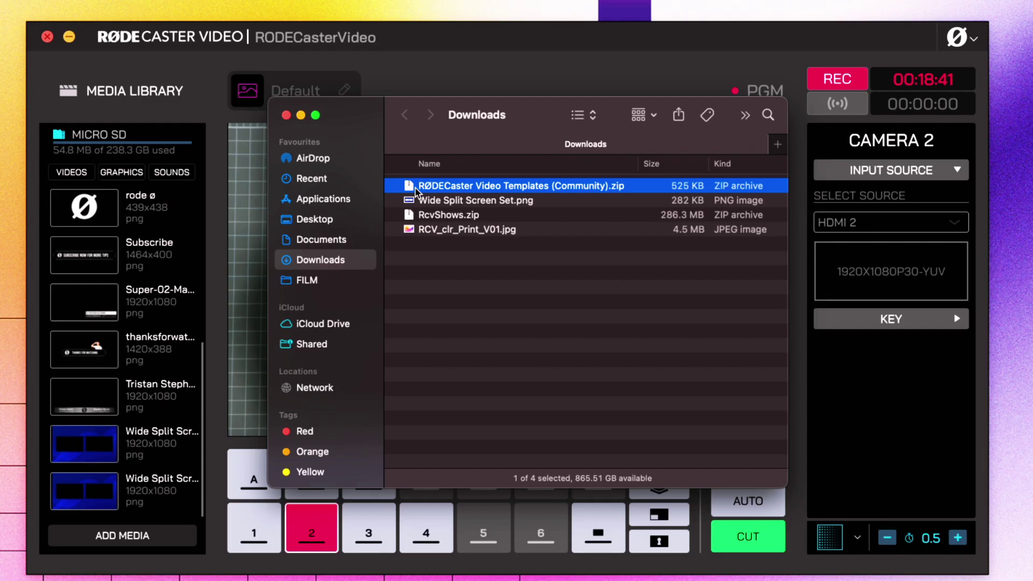
# Unzip the templates and import 3-Way Split Set B-1.png through Frame 255.png into the media library.
pyautogui.doubleClick(415, 187)
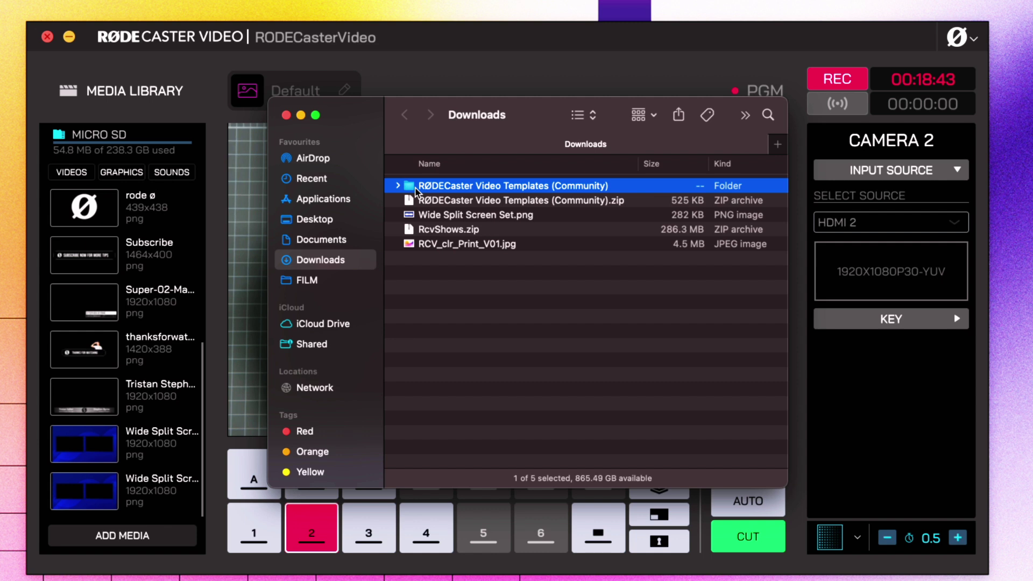
pyautogui.click(398, 186)
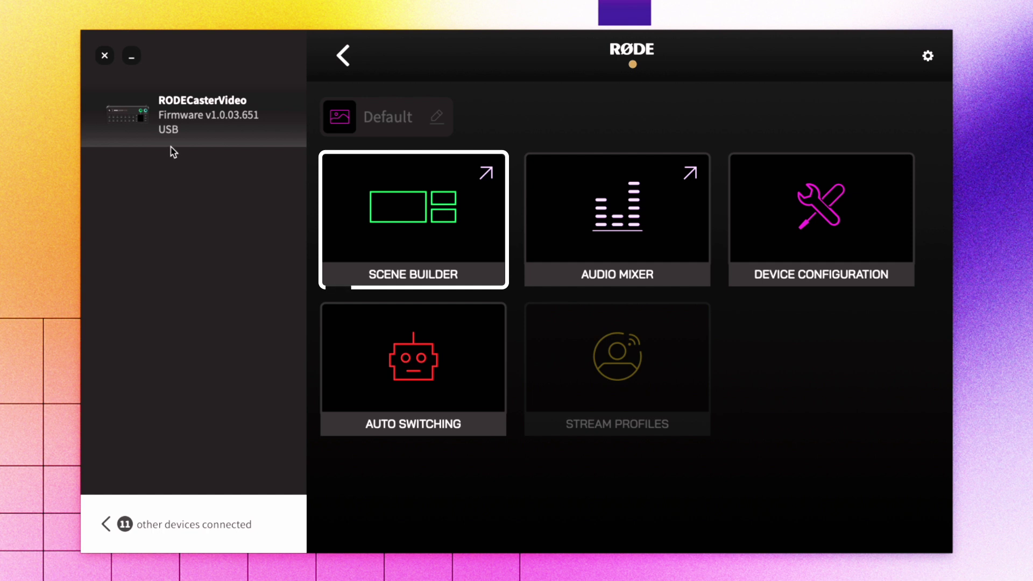
pyautogui.click(388, 209)
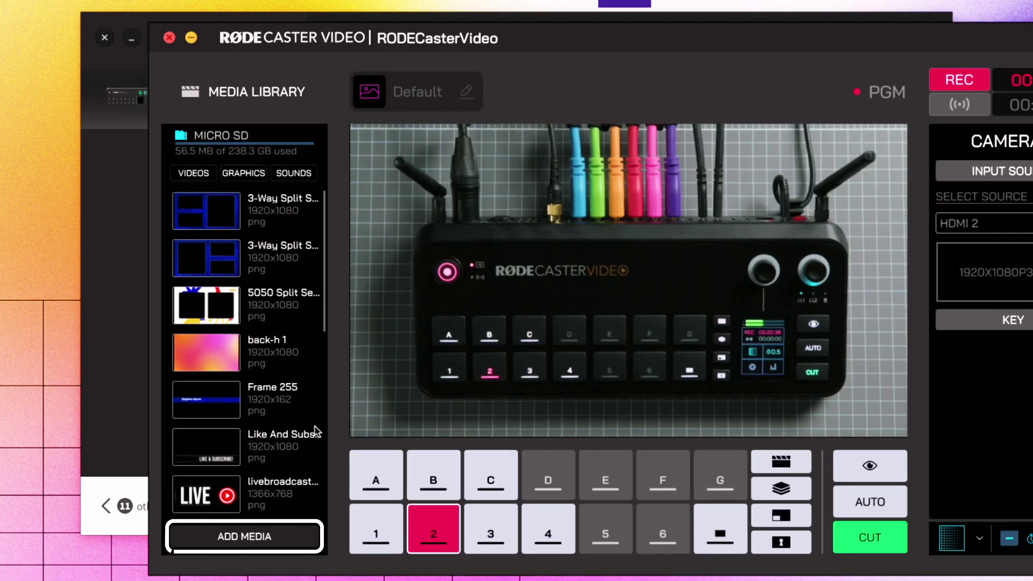
pyautogui.click(250, 539)
pyautogui.click(576, 103)
pyautogui.keyDown('shift'); pyautogui.click(543, 135); pyautogui.keyUp('shift')
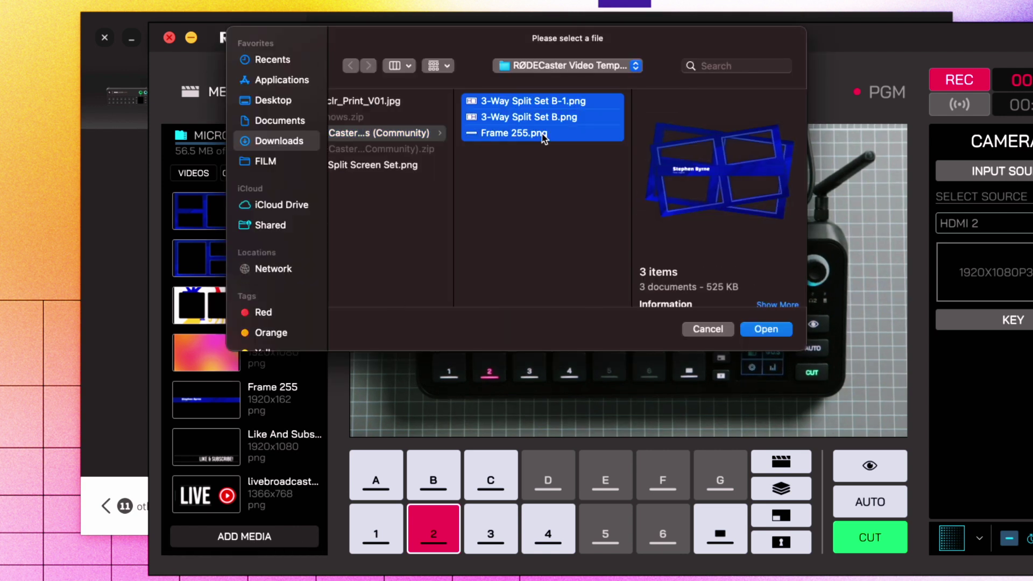
pyautogui.click(765, 330)
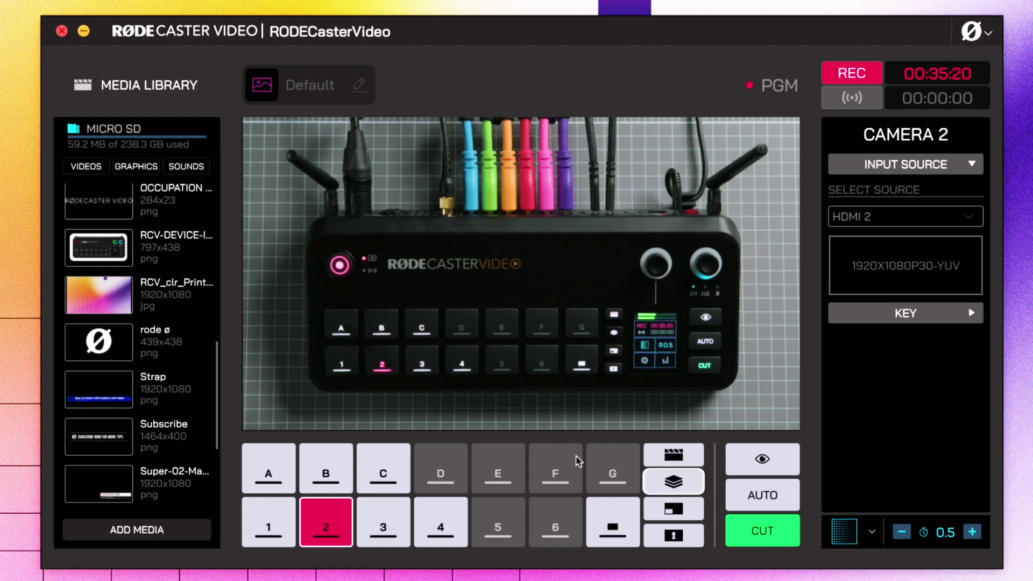
# Assign the Strap graphic from the Media Library to overlay pad A.
pyautogui.click(690, 481)
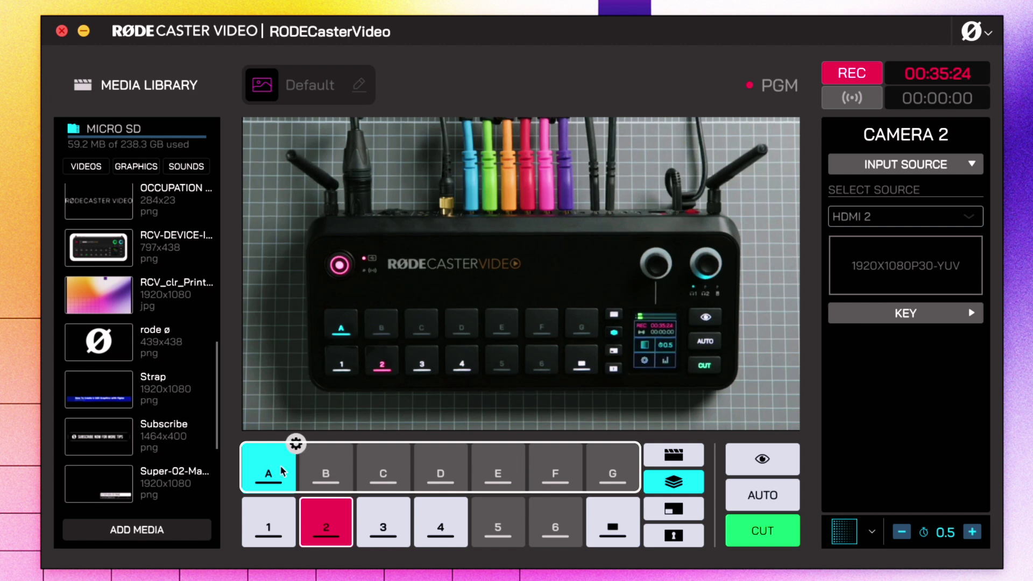
pyautogui.moveTo(98, 398); pyautogui.dragTo(274, 462)
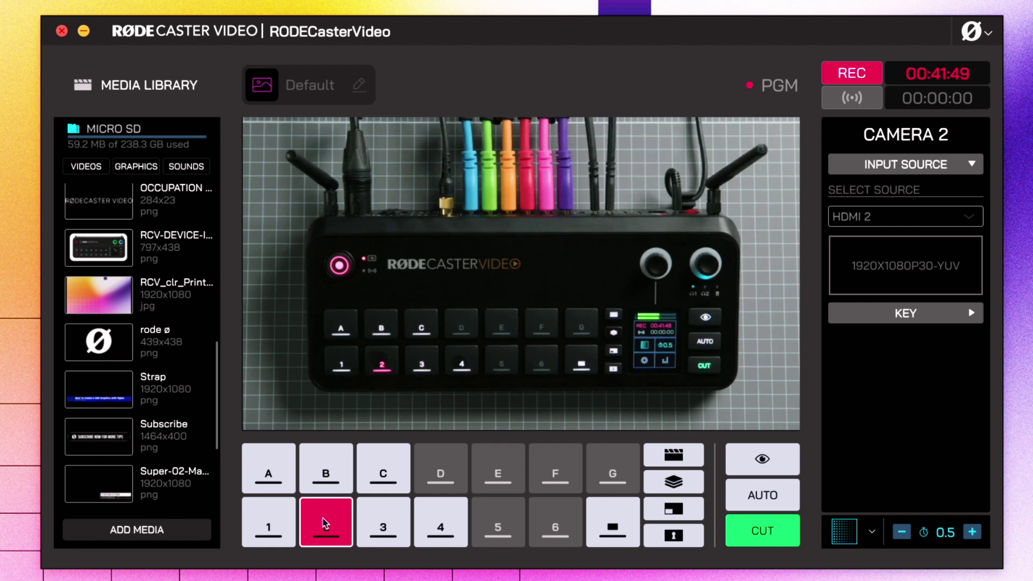
# Create scene D from a template with the side-by-side two-source layout.
pyautogui.click(443, 466)
pyautogui.click(931, 180)
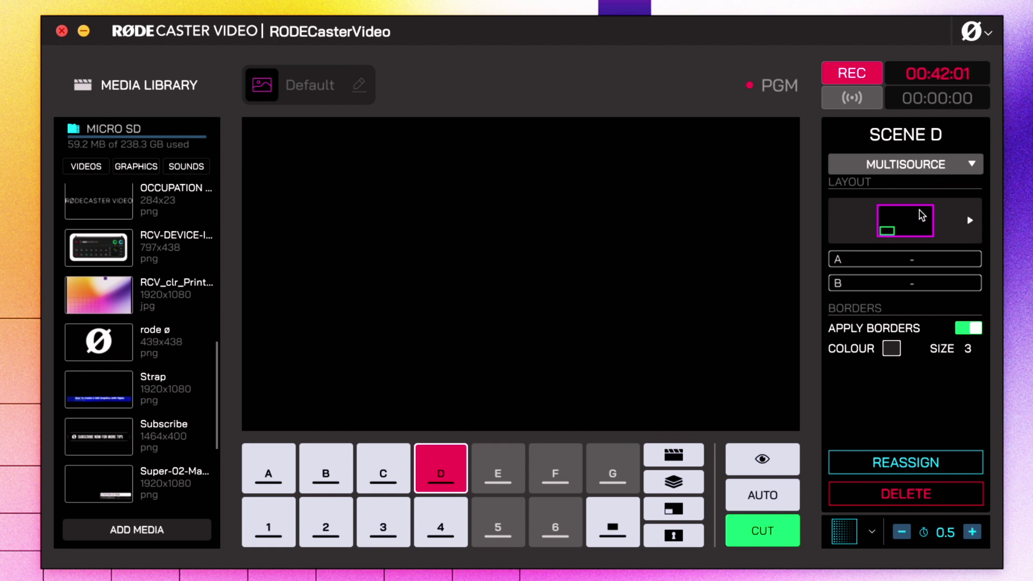
pyautogui.click(969, 222)
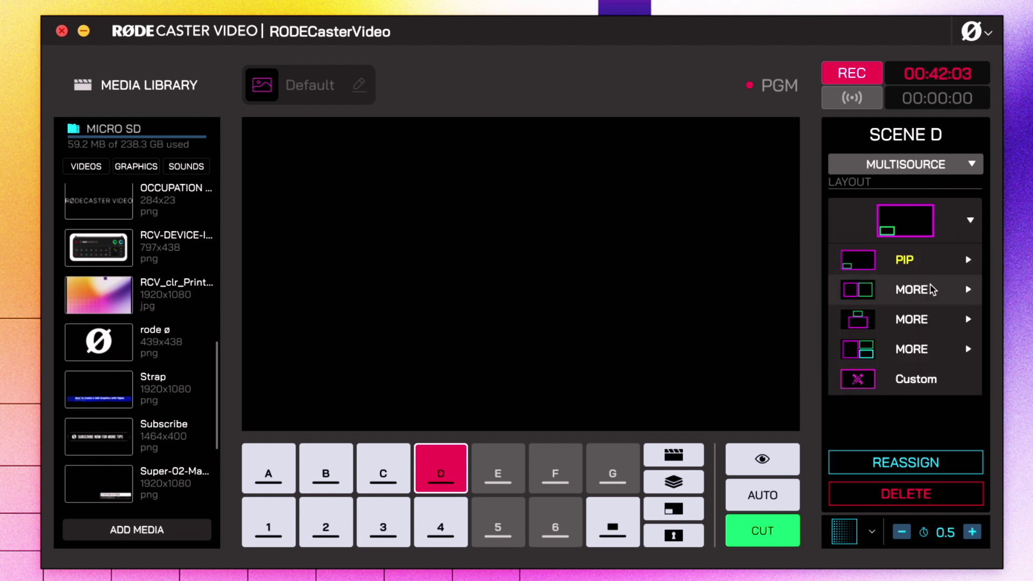
pyautogui.moveTo(930, 289)
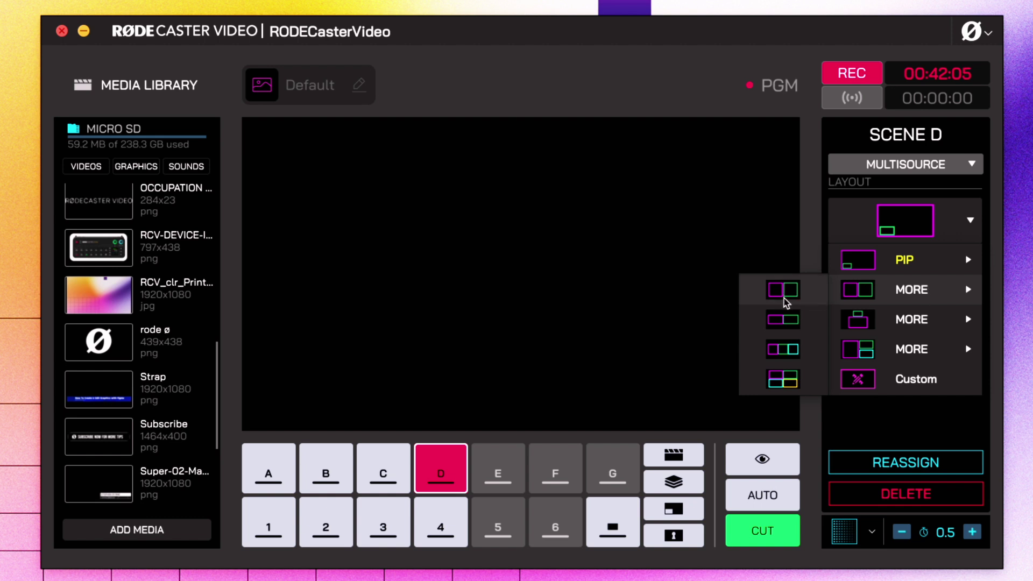
pyautogui.click(784, 321)
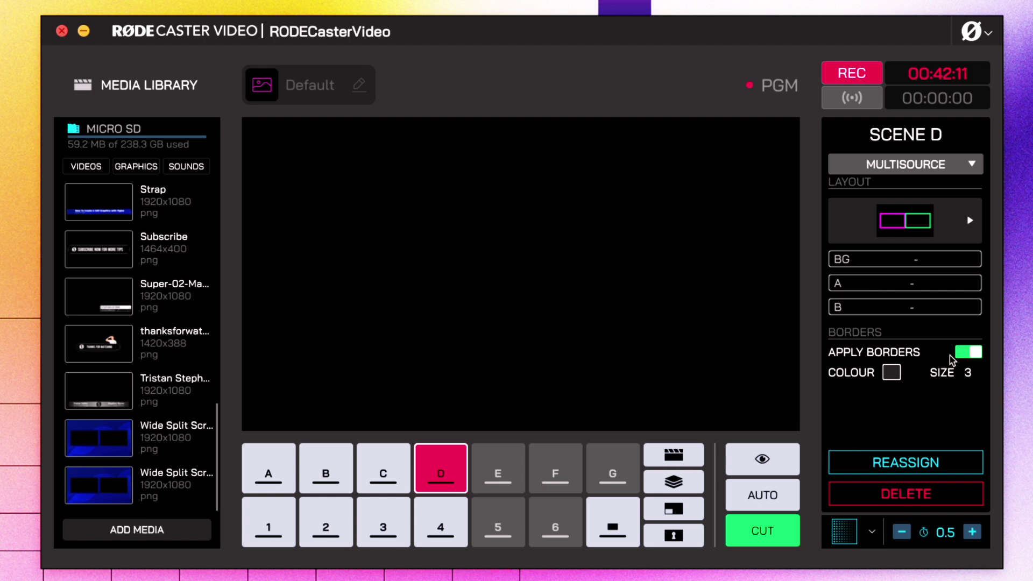
# Set scene D's source A to Camera 2 and source B to Camera 4.
pyautogui.click(926, 284)
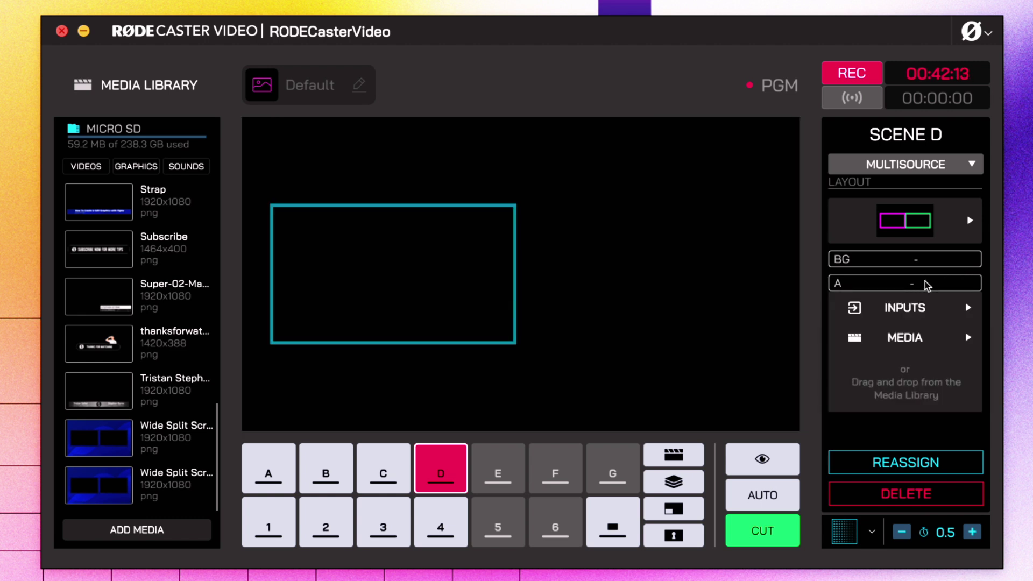
pyautogui.moveTo(904, 314)
pyautogui.click(781, 190)
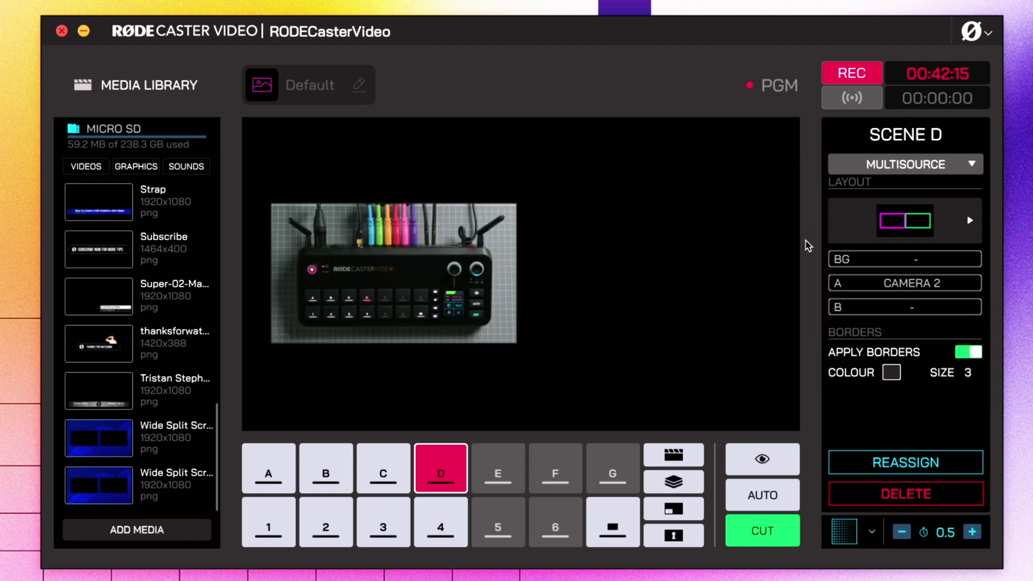
pyautogui.moveTo(913, 328)
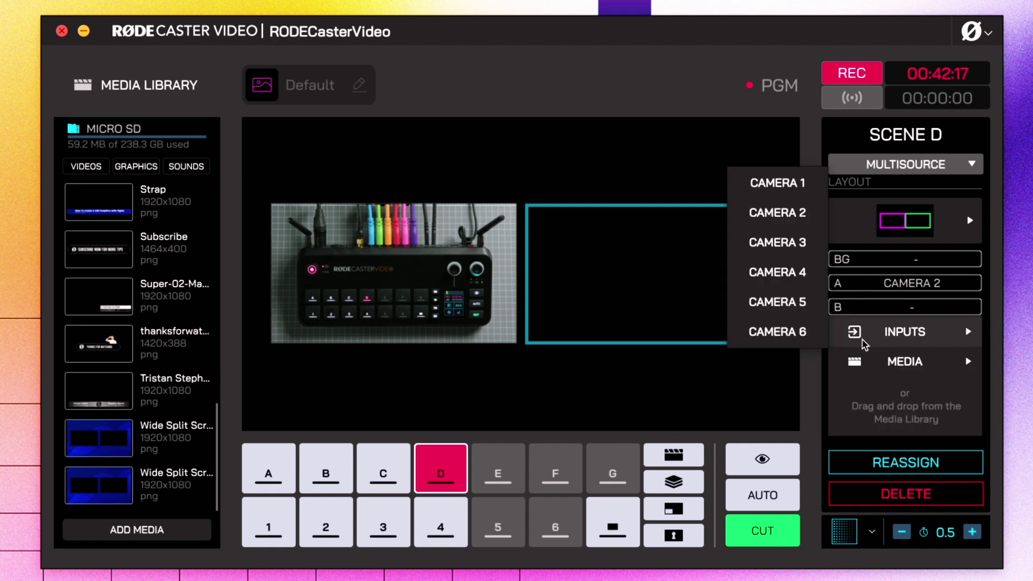
pyautogui.click(797, 276)
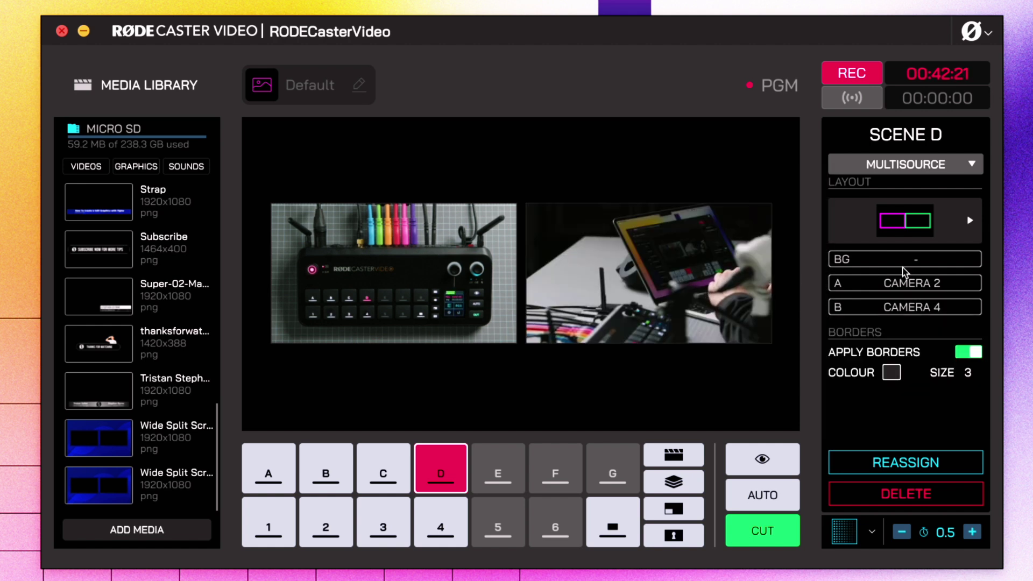
# Add the blue split-screen graphic, switch to a Custom layout, and move the graphic to the top layer.
pyautogui.click(921, 262)
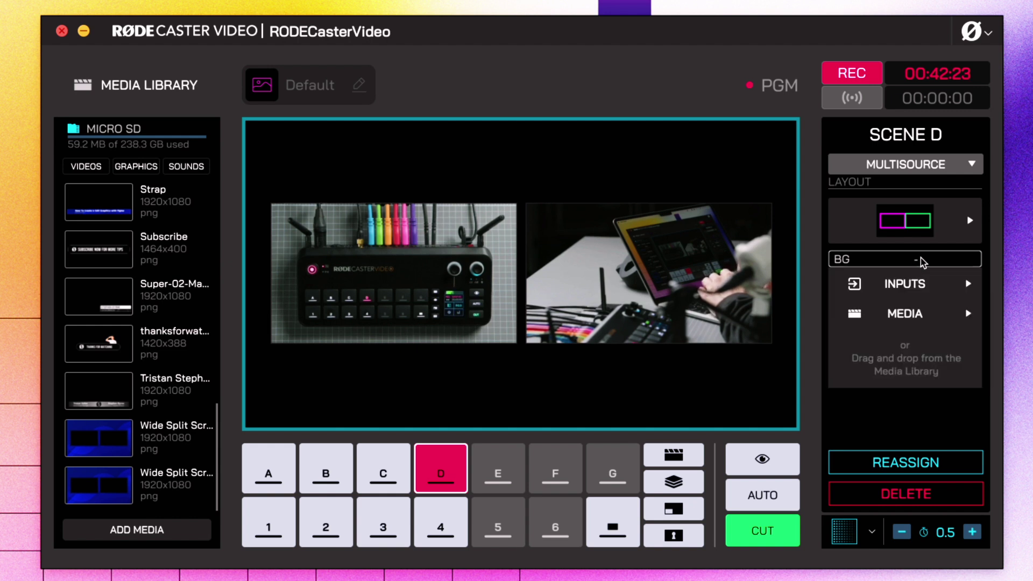
pyautogui.moveTo(913, 316)
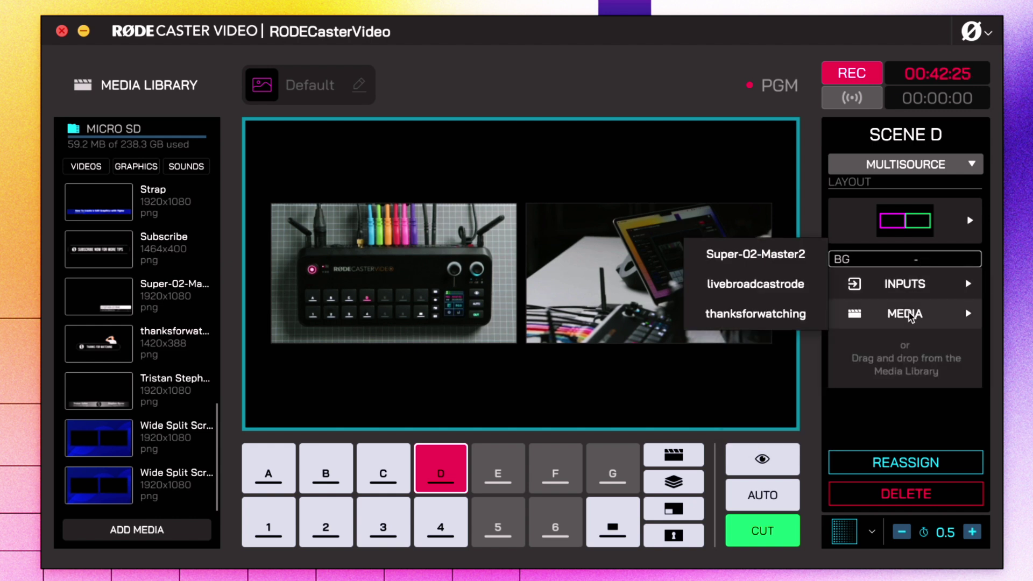
pyautogui.moveTo(134, 449); pyautogui.dragTo(921, 262)
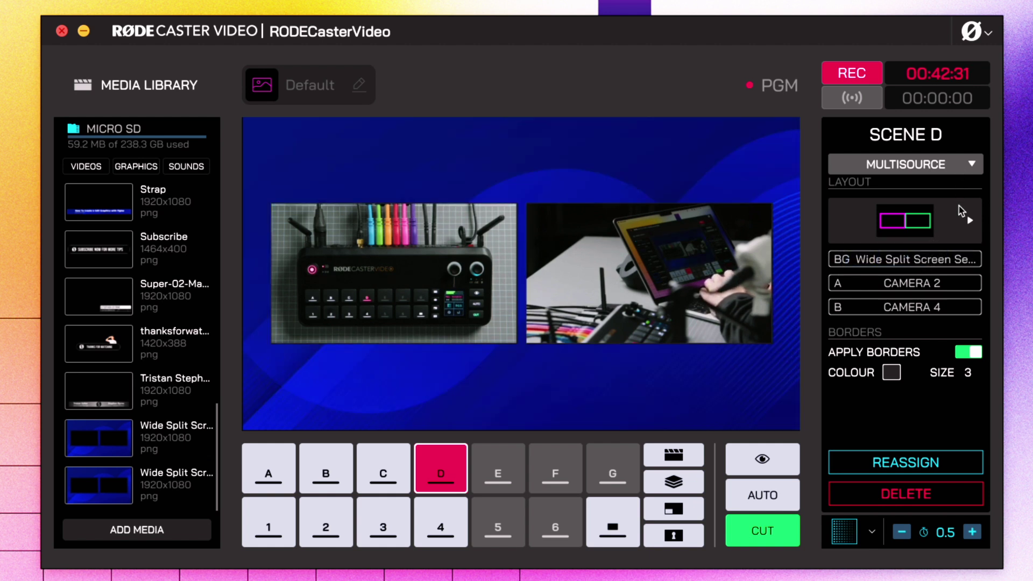
pyautogui.click(960, 212)
pyautogui.click(918, 380)
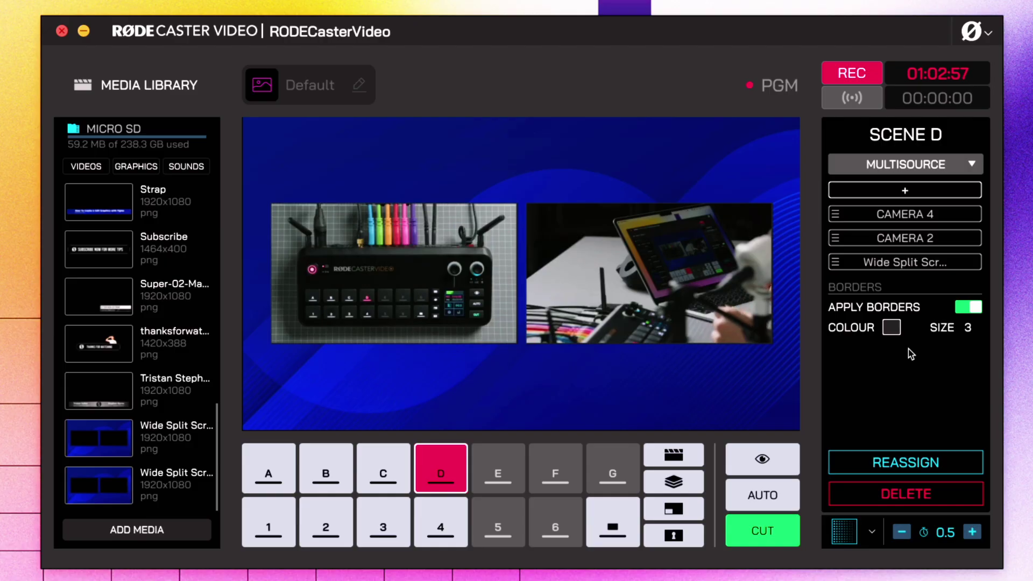
pyautogui.moveTo(839, 263); pyautogui.dragTo(839, 206)
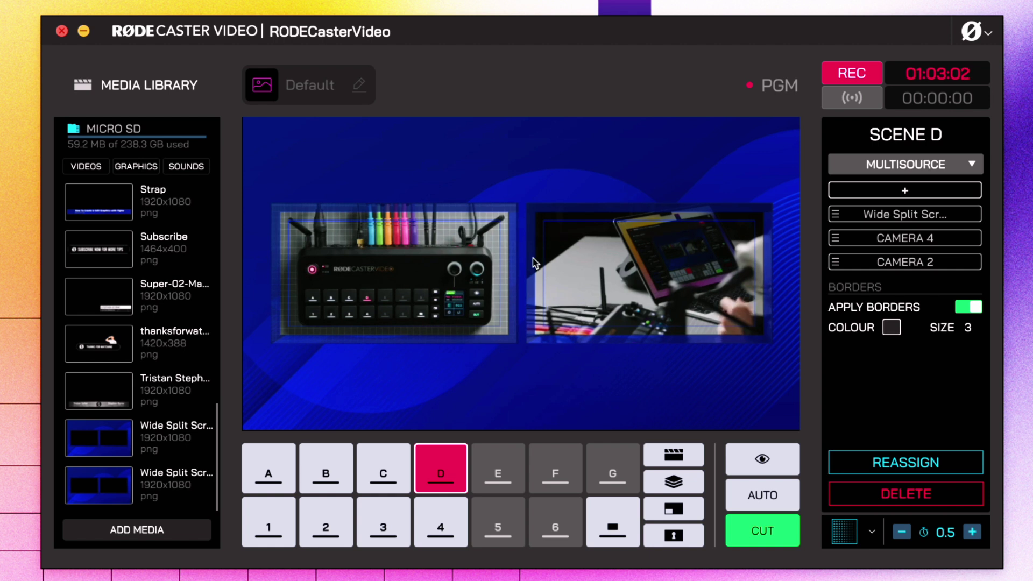